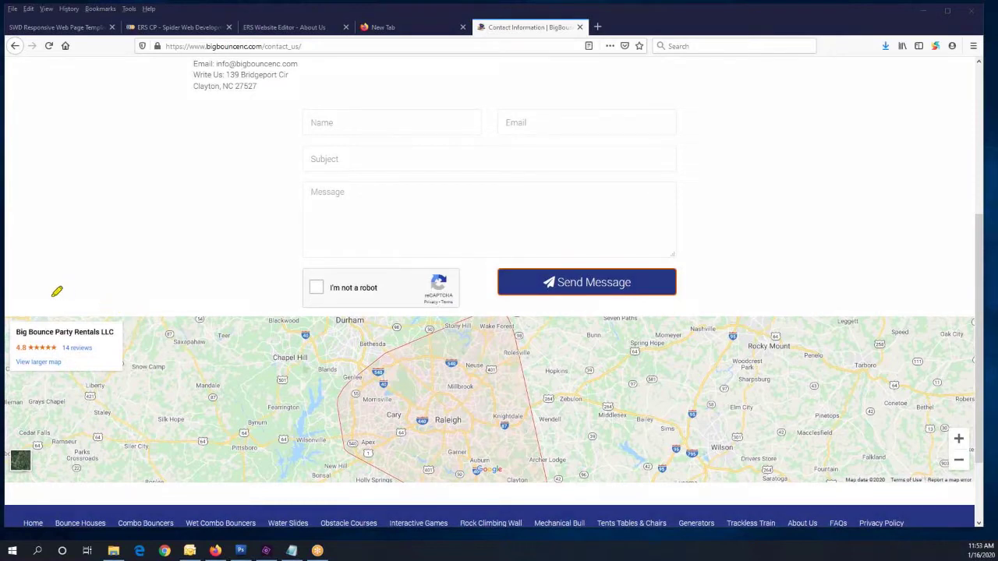
mouse_move(57, 292)
left_mouse_down()
mouse_move(134, 307)
mouse_move(138, 356)
mouse_move(45, 388)
left_mouse_up()
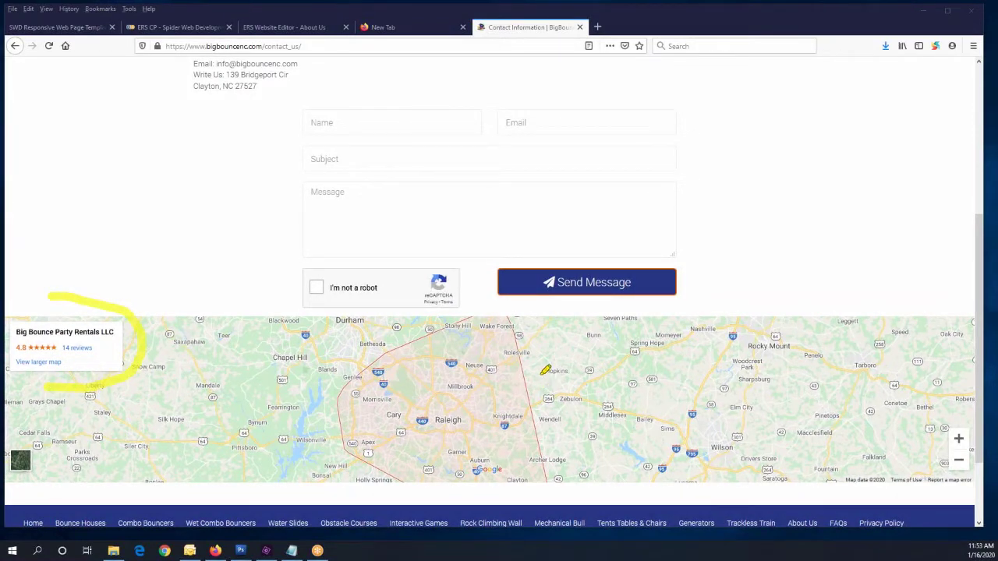
mouse_move(544, 371)
left_mouse_down()
mouse_move(532, 324)
mouse_move(472, 306)
mouse_move(348, 367)
mouse_move(341, 457)
mouse_move(543, 499)
mouse_move(552, 367)
left_mouse_up()
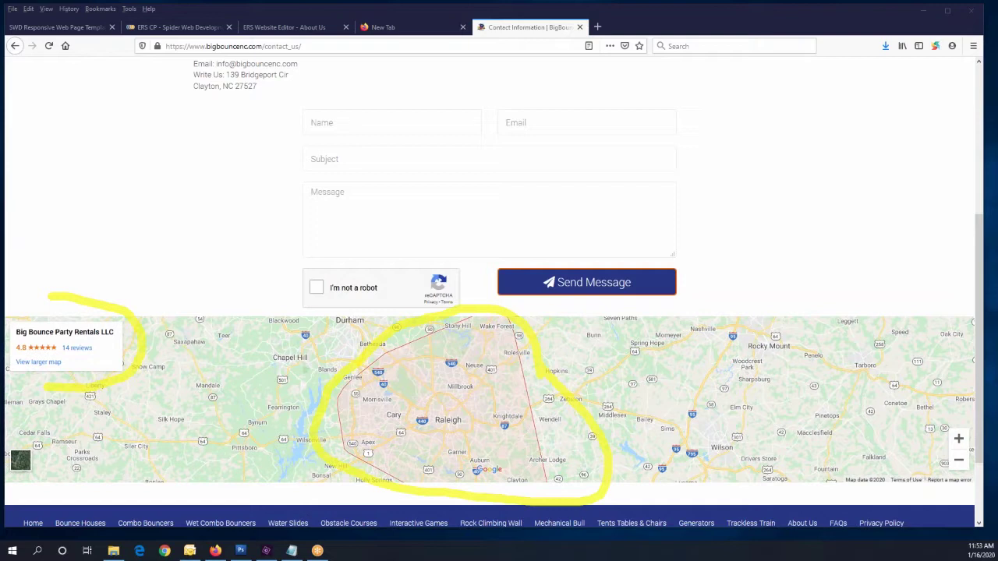
key("F5")
key("Escape")
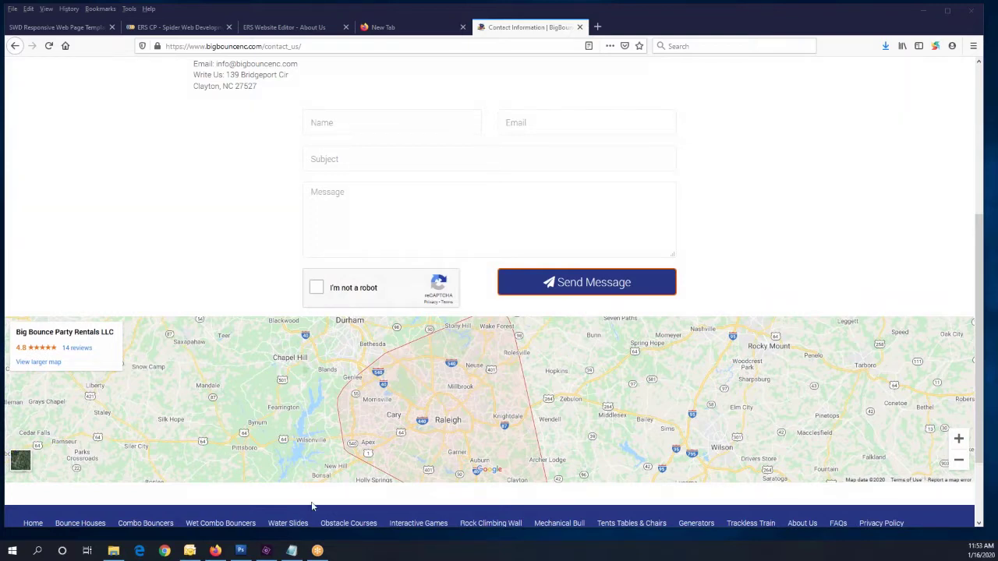
- Search the web for "Big Bounce Party Rentals LLC" in a new browser tab
left_click(598, 28)
left_click(675, 46)
right_click(685, 47)
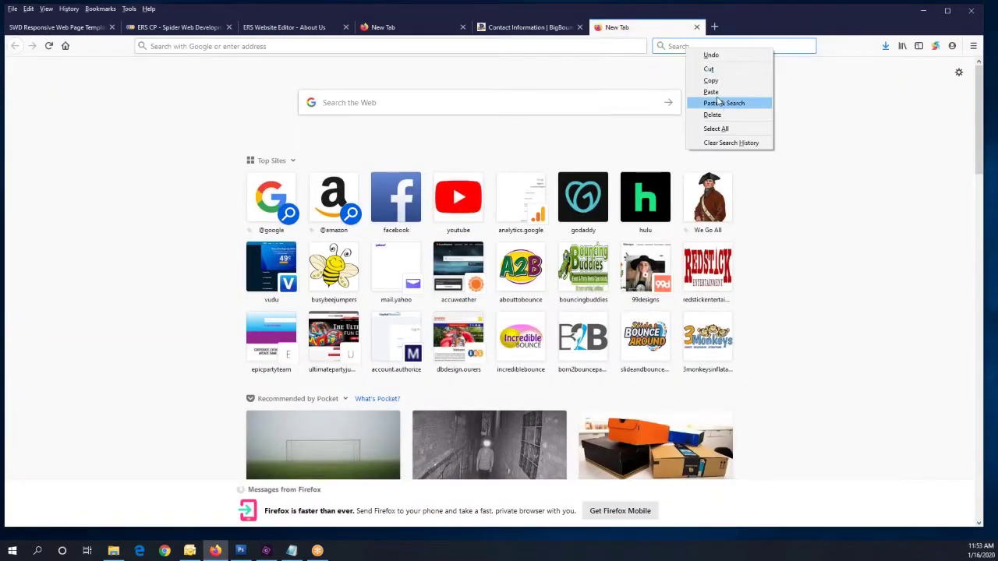
left_click(710, 93)
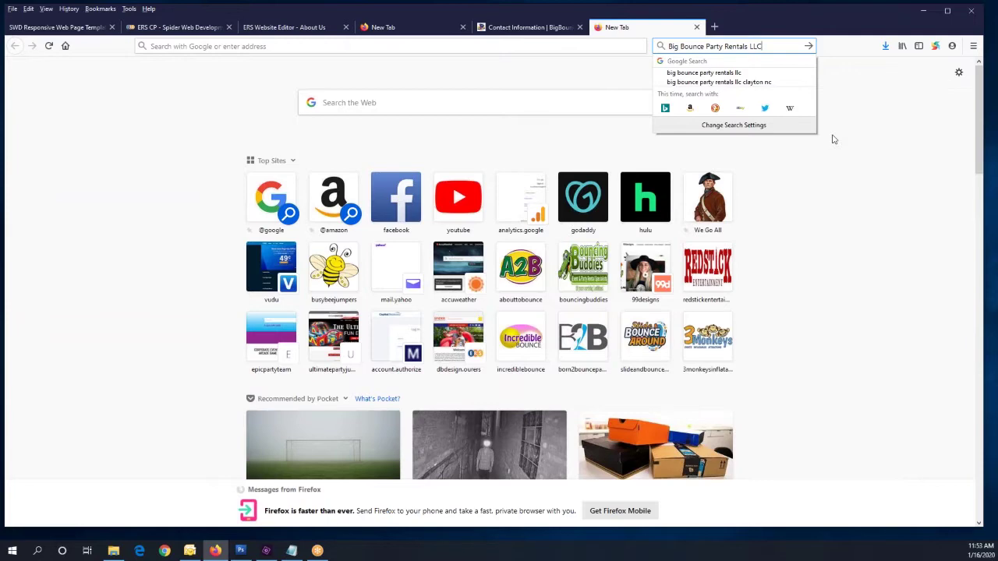
key("Return")
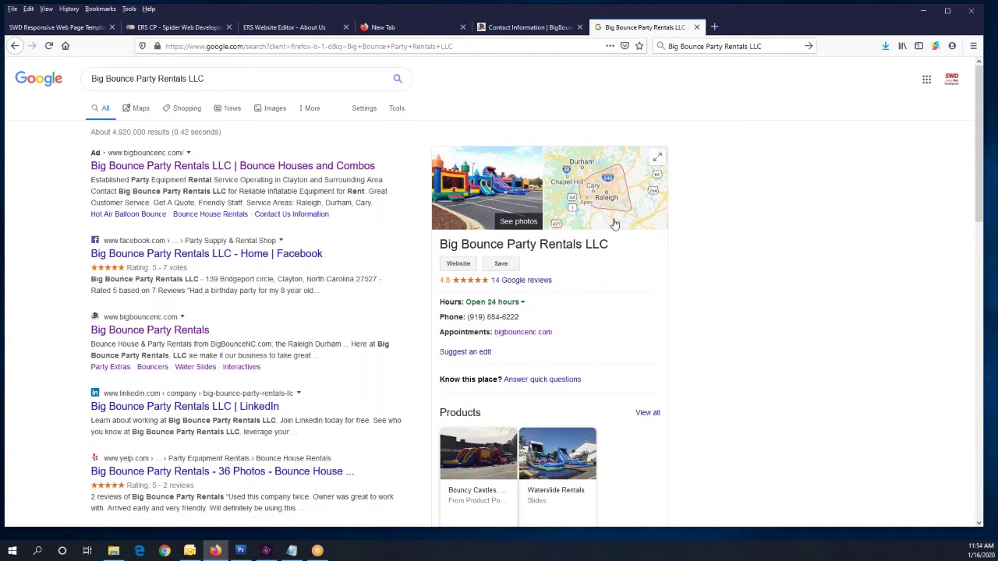
- Open the business's service-area map from the search results and copy its medium-size embed HTML code
left_click(638, 192)
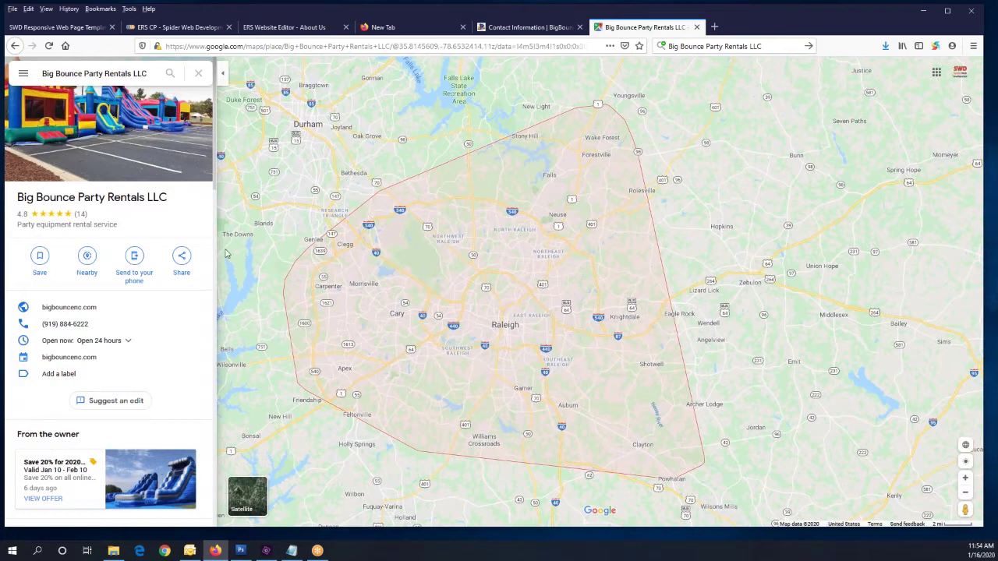
left_click(181, 259)
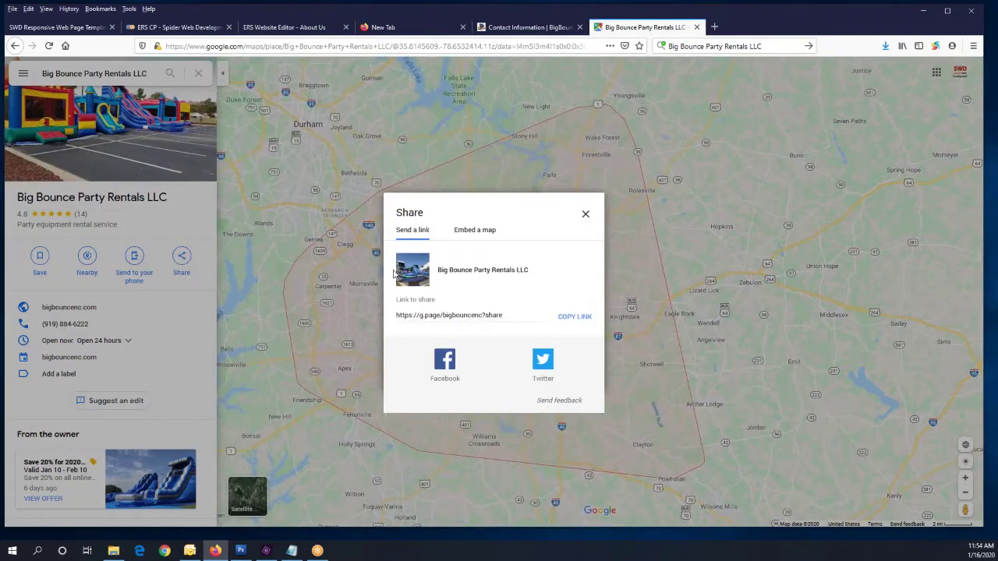
left_click(474, 234)
left_click(468, 187)
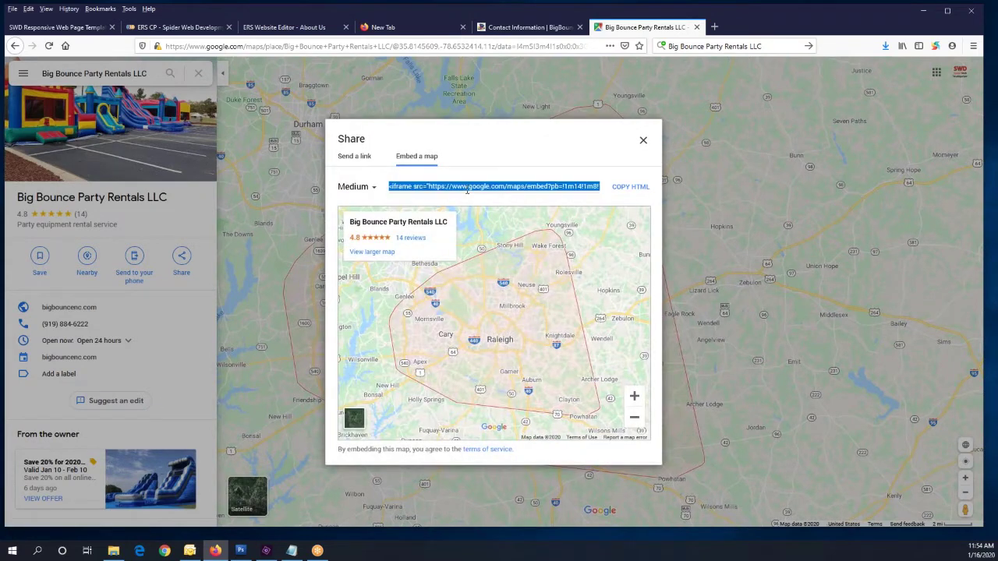
right_click(470, 189)
left_click(503, 222)
- Switch to Notepad and paste the map's iframe embed code into the blank document
left_click(302, 550)
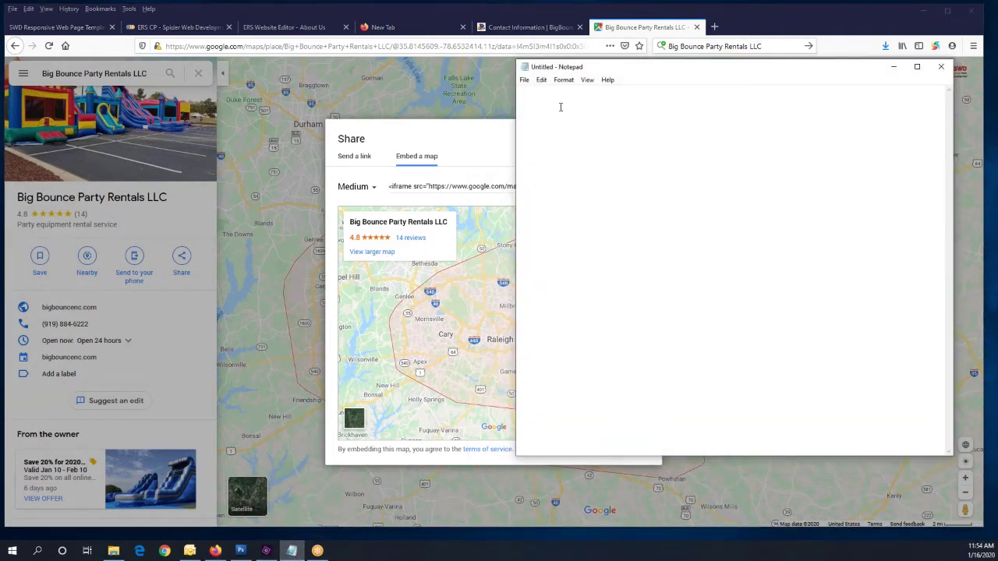
right_click(559, 107)
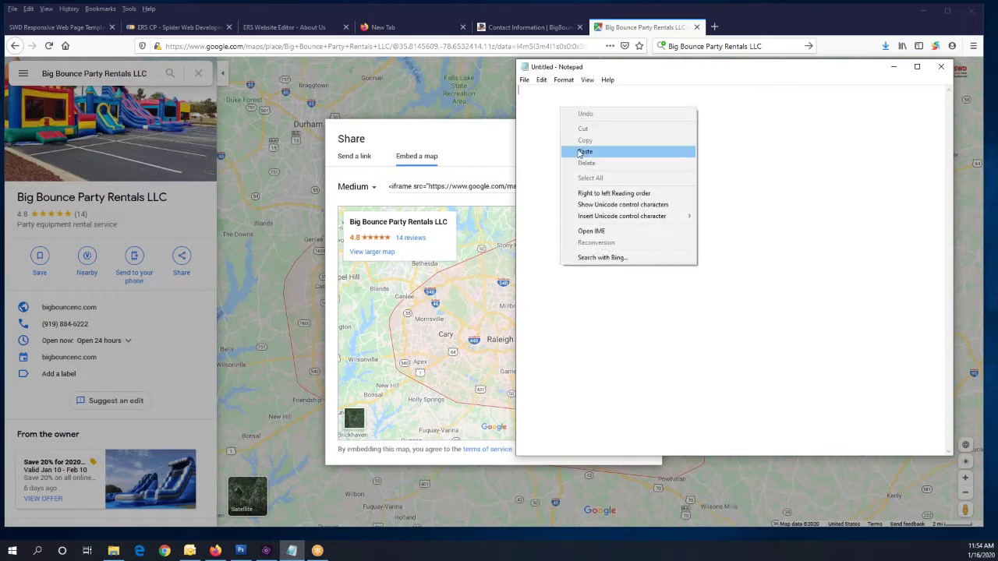
left_click(584, 153)
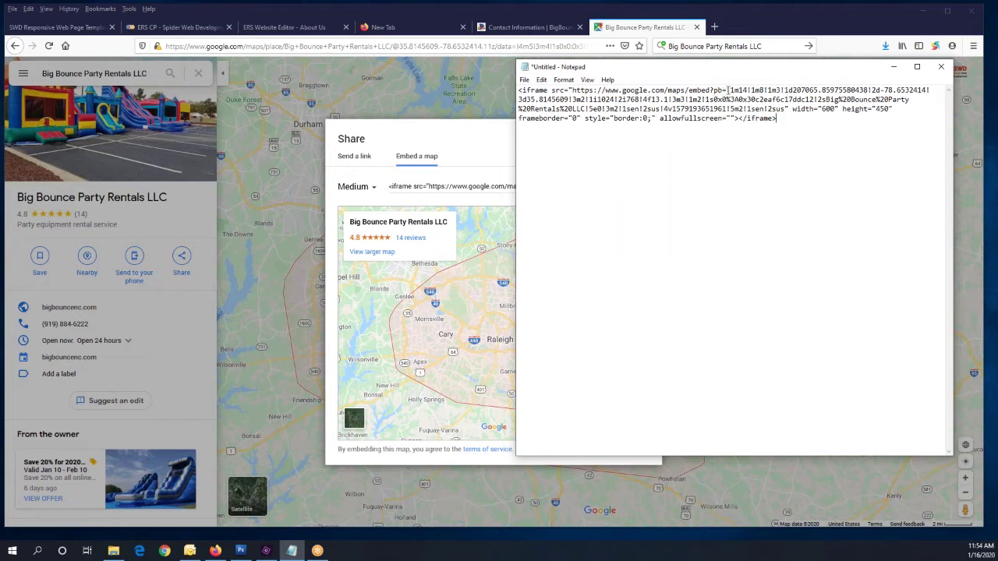
- Copy only the map parameters of the iframe source, from after "pb=" up to the quotation mark before the width attribute
left_click_drag(725, 92, 784, 109)
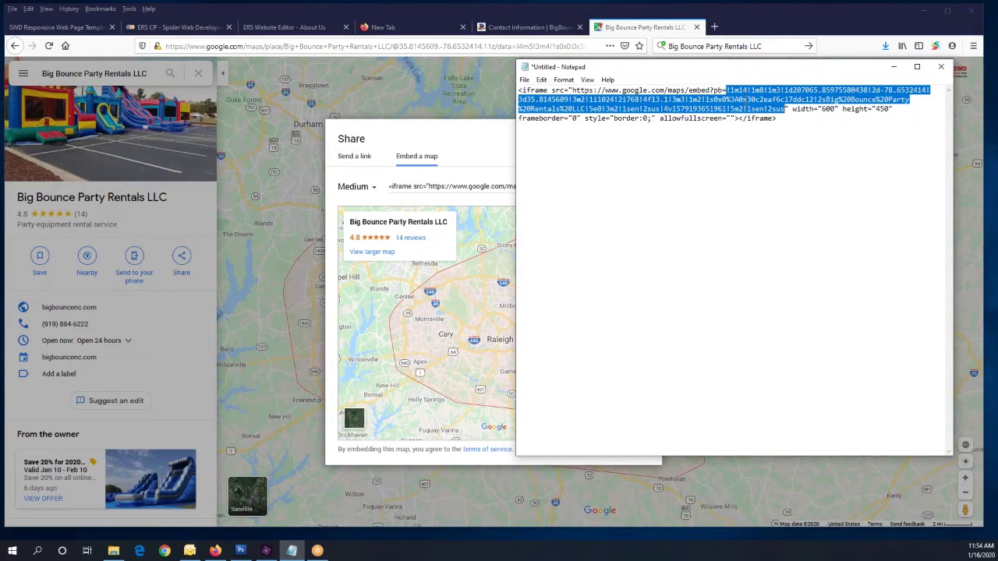
right_click(742, 95)
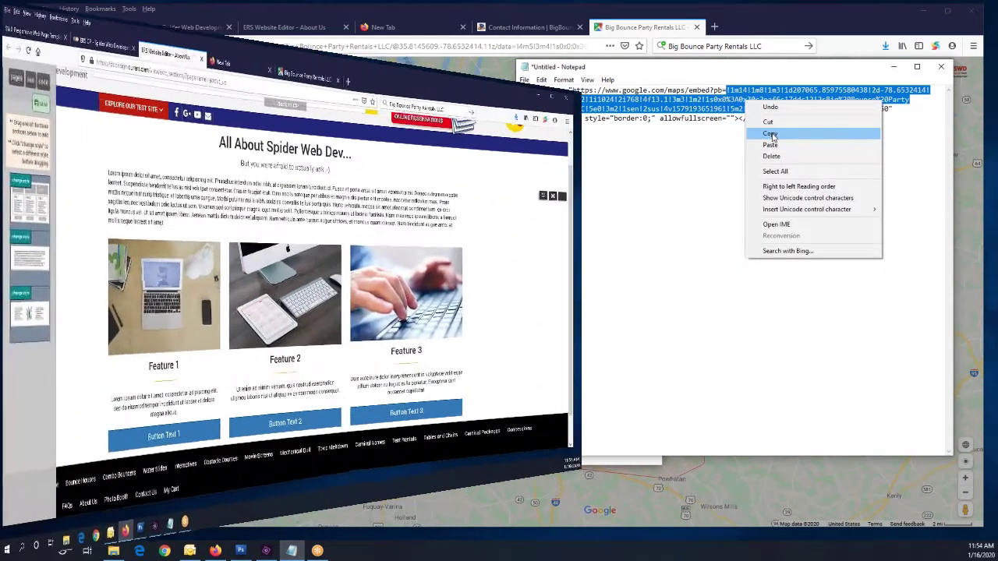
left_click(768, 140)
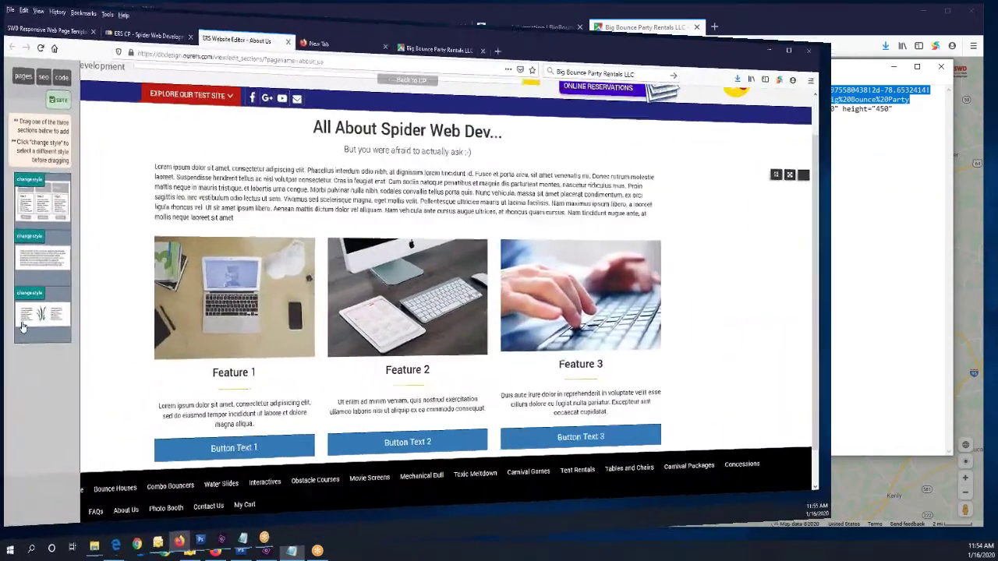
- Choose the Big Google Map section style in the website editor and place it below the three feature columns on the About Us page
left_click(31, 316)
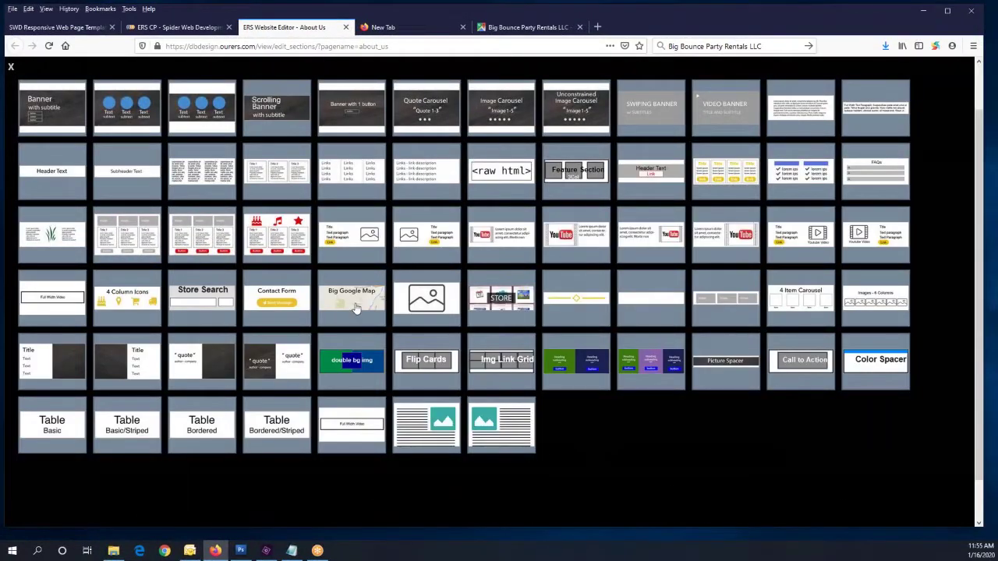
left_click_drag(354, 308, 129, 476)
scroll(923, 261, "down", 3)
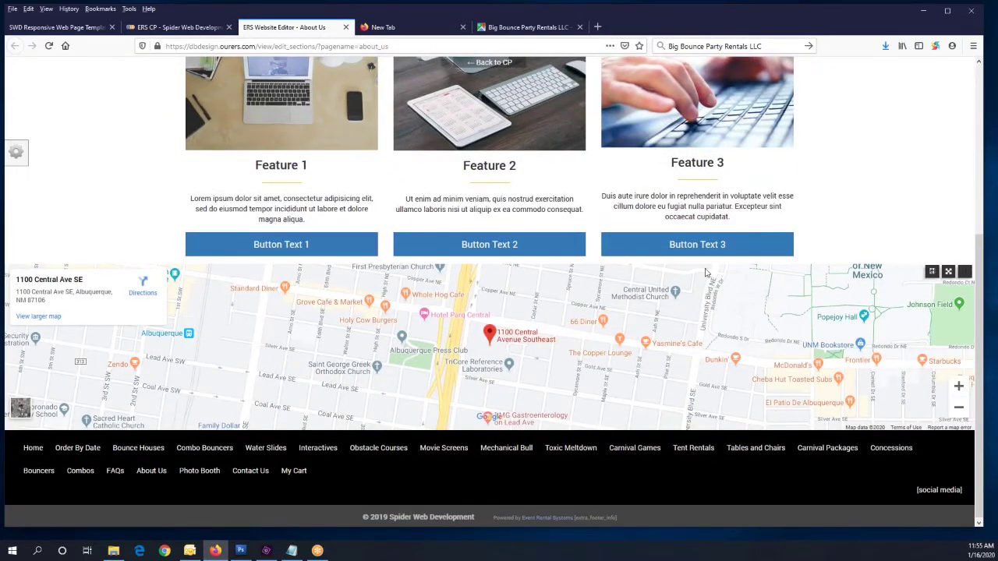
- Open the new map section's content for editing and recopy the selected map parameters from Notepad
left_click(609, 300)
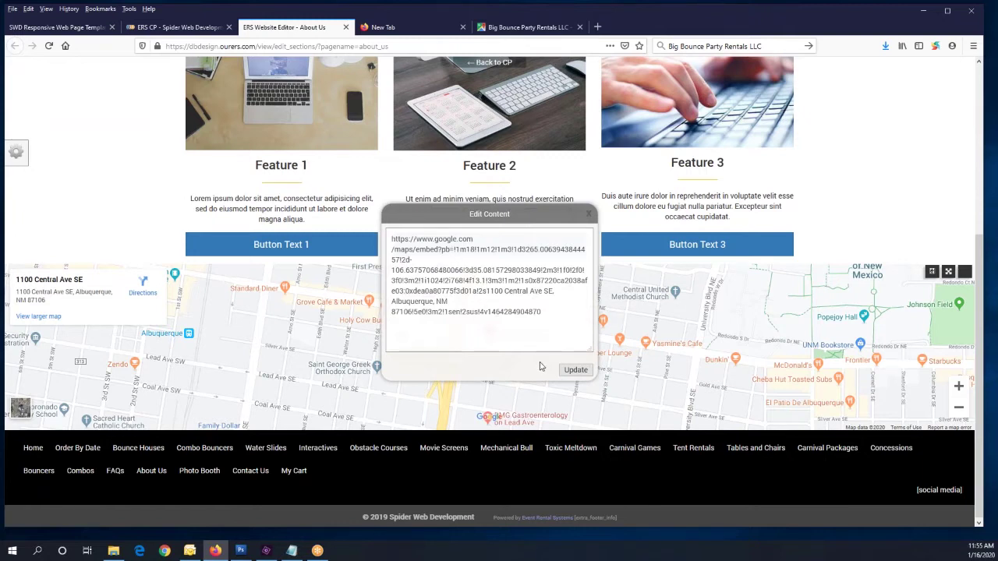
left_click(291, 550)
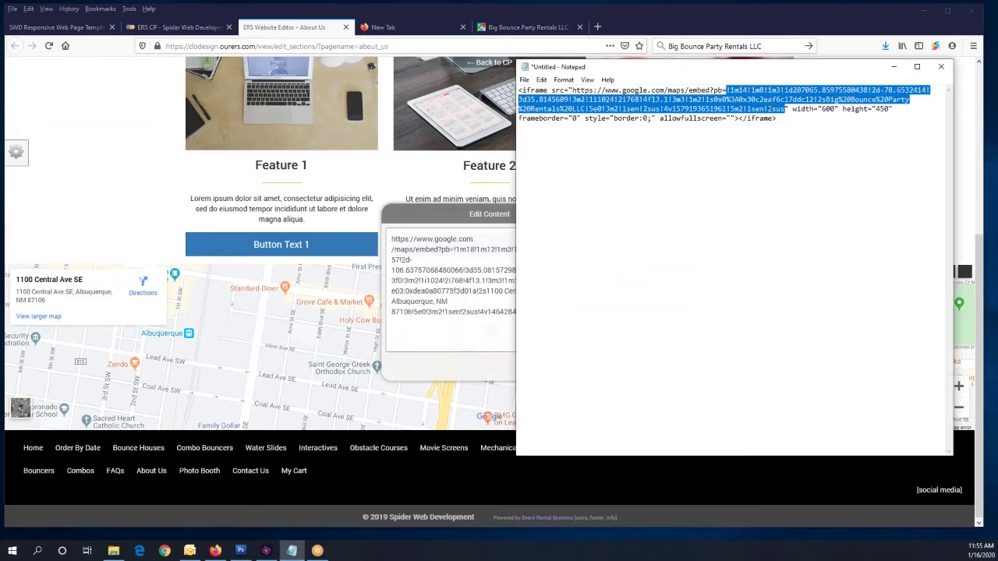
right_click(765, 95)
left_click(796, 137)
left_click(893, 66)
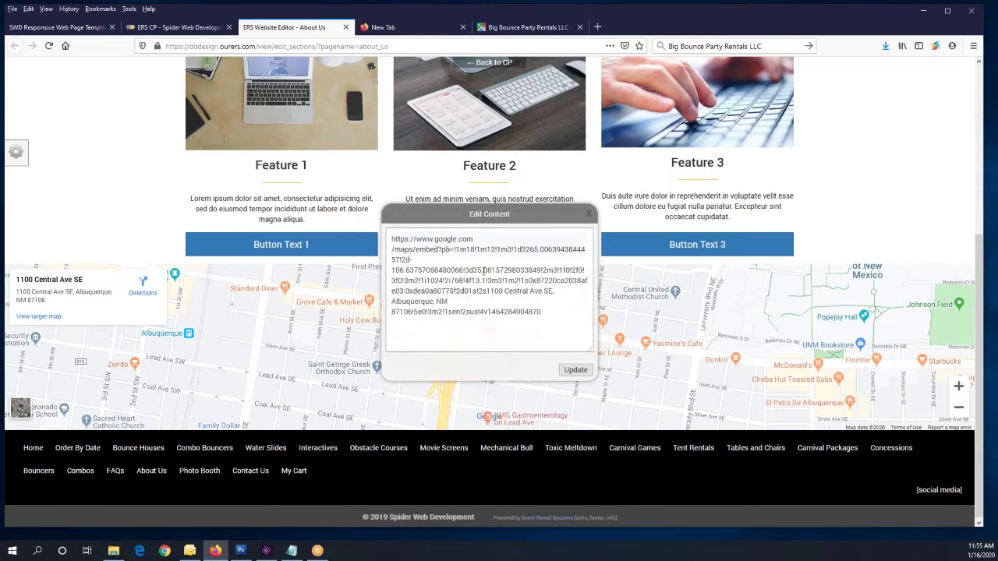
- Replace everything after "pb=" in the map section's embed URL with the copied Big Bounce parameters and update the section
left_click_drag(455, 249, 539, 311)
right_click(510, 301)
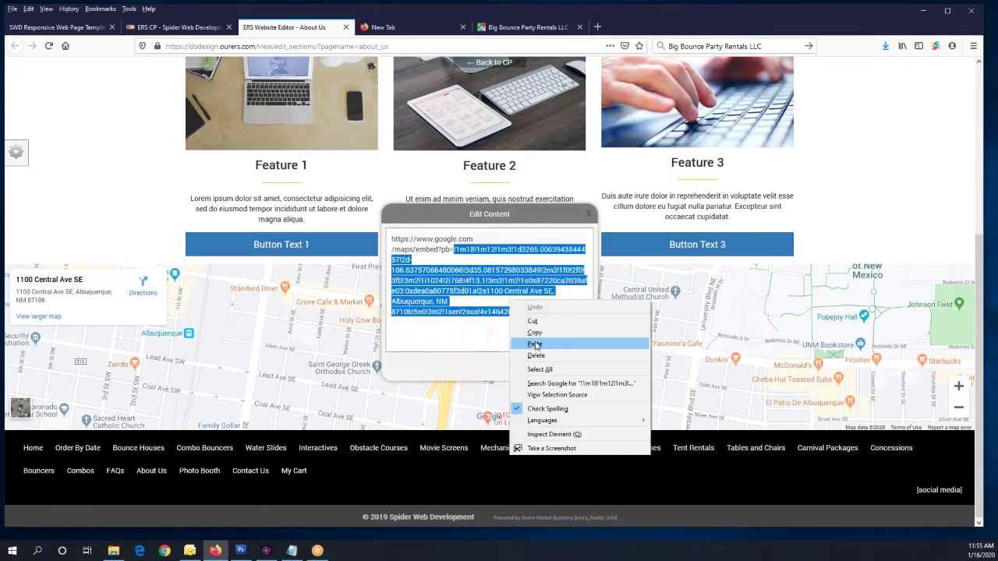
left_click(537, 344)
left_click(577, 370)
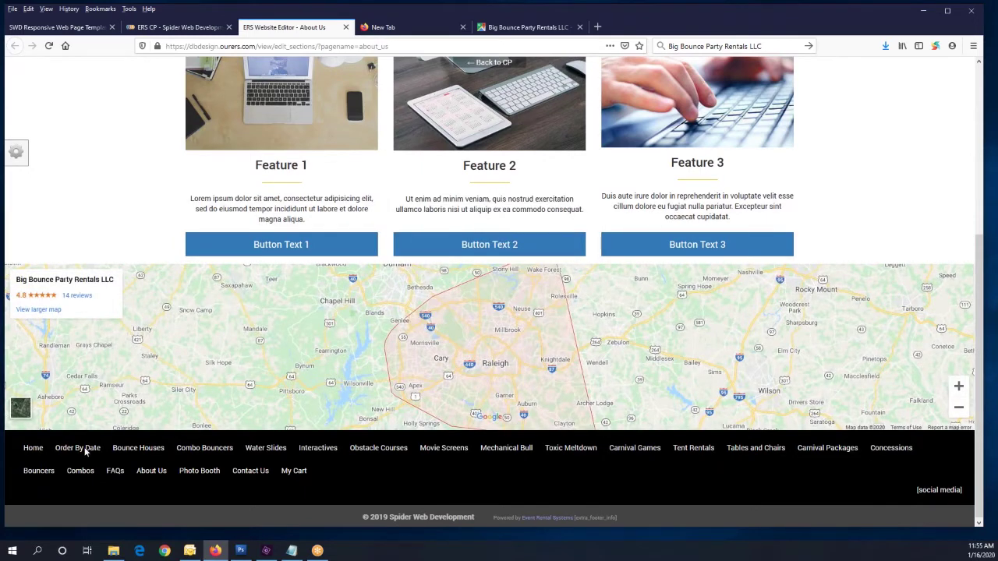
left_click_drag(132, 259, 82, 365)
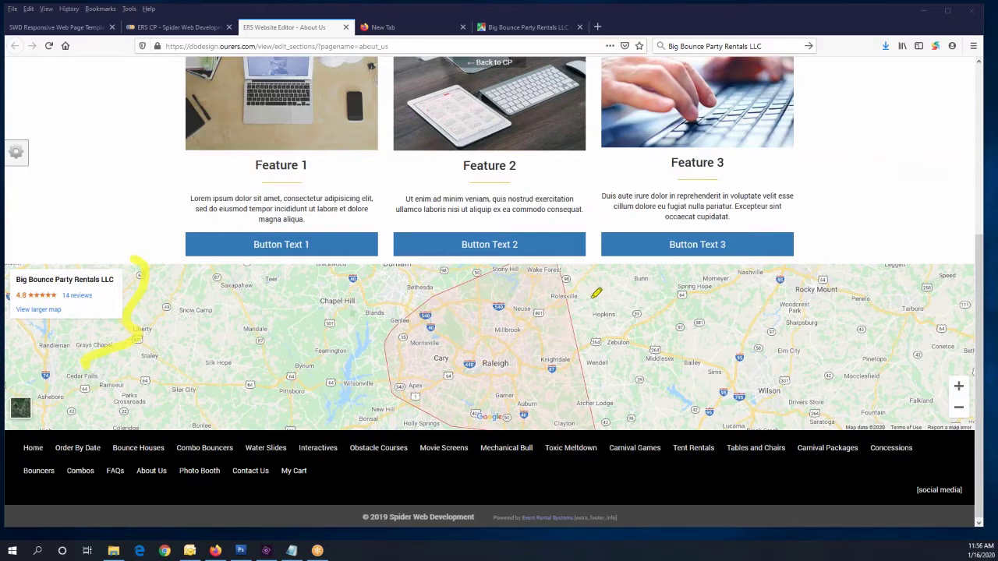
mouse_move(592, 298)
left_mouse_down()
mouse_move(620, 393)
mouse_move(612, 406)
left_mouse_up()
mouse_move(376, 309)
left_mouse_down()
mouse_move(355, 390)
mouse_move(364, 419)
left_mouse_up()
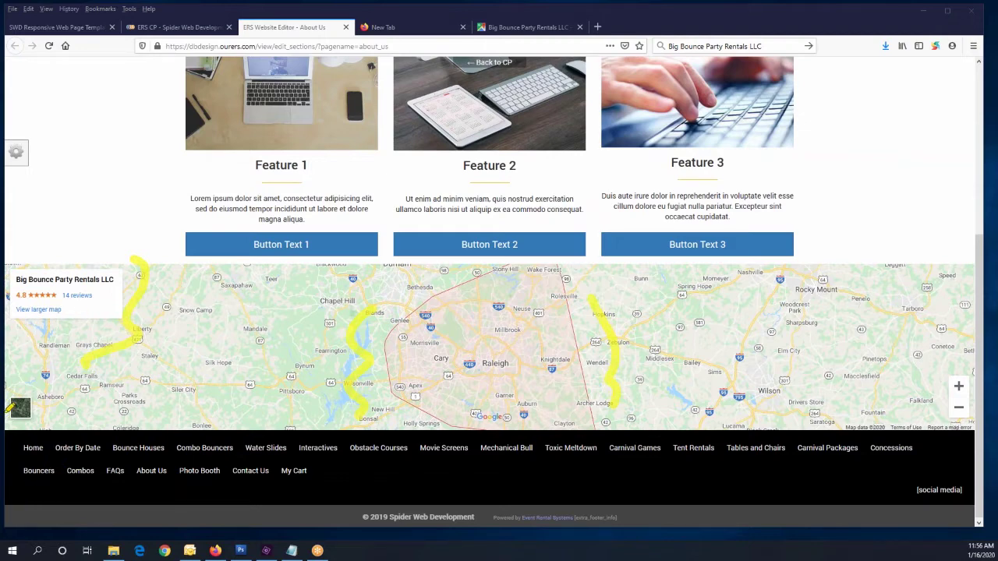
left_click(965, 273)
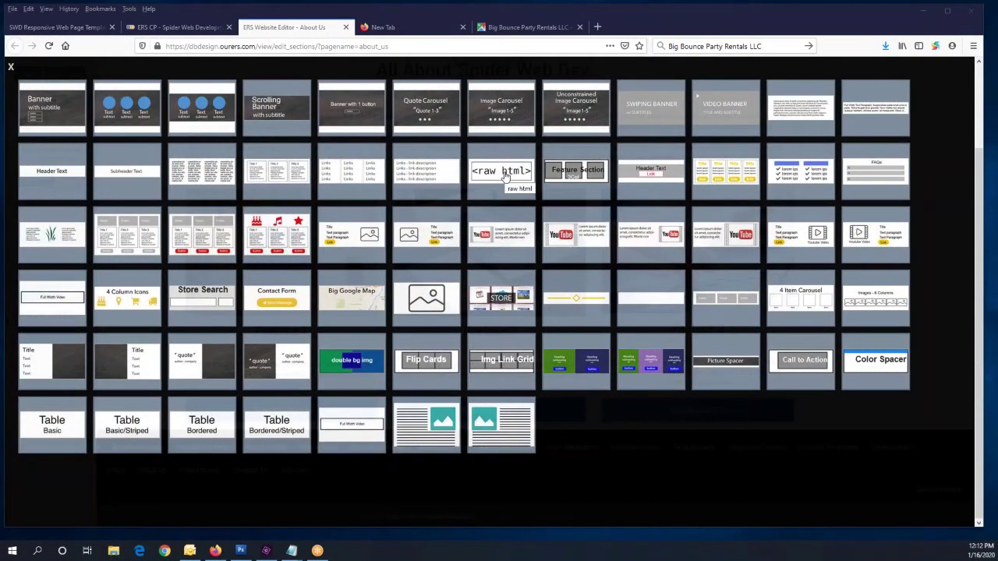
- Choose the raw html section style and place the section below the three feature columns, above the footer
left_click(504, 176)
double_click(272, 168)
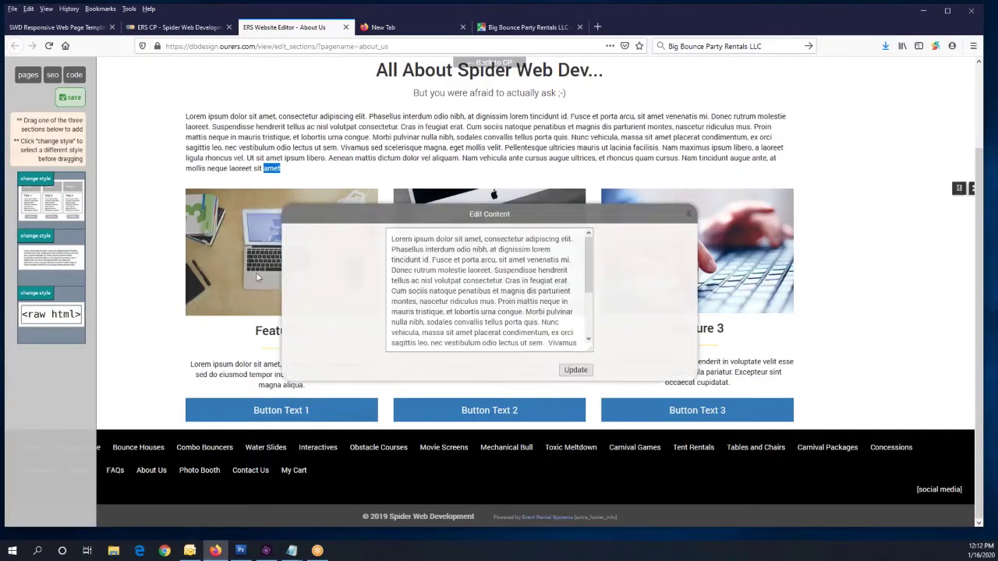
left_click(689, 217)
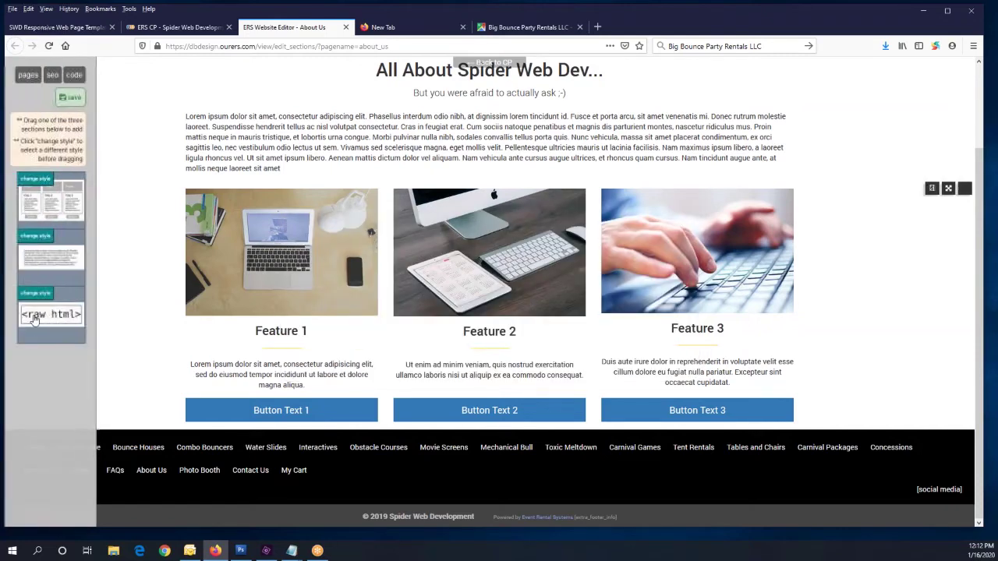
left_click_drag(51, 314, 107, 433)
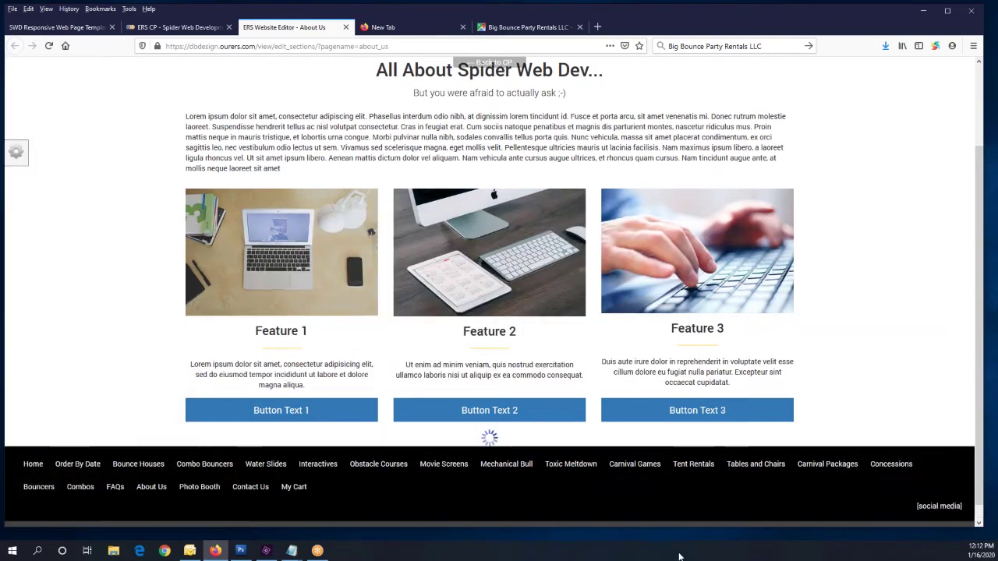
- Switch to the untitled Notepad document, copy the complete iframe embed code, and minimize Notepad
mouse_move(296, 550)
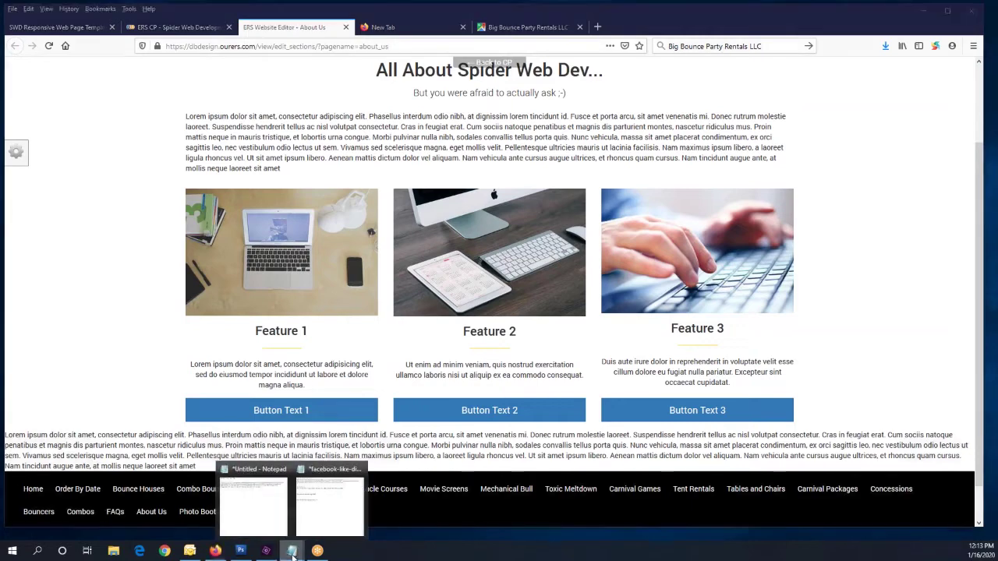
mouse_move(321, 530)
left_click(279, 519)
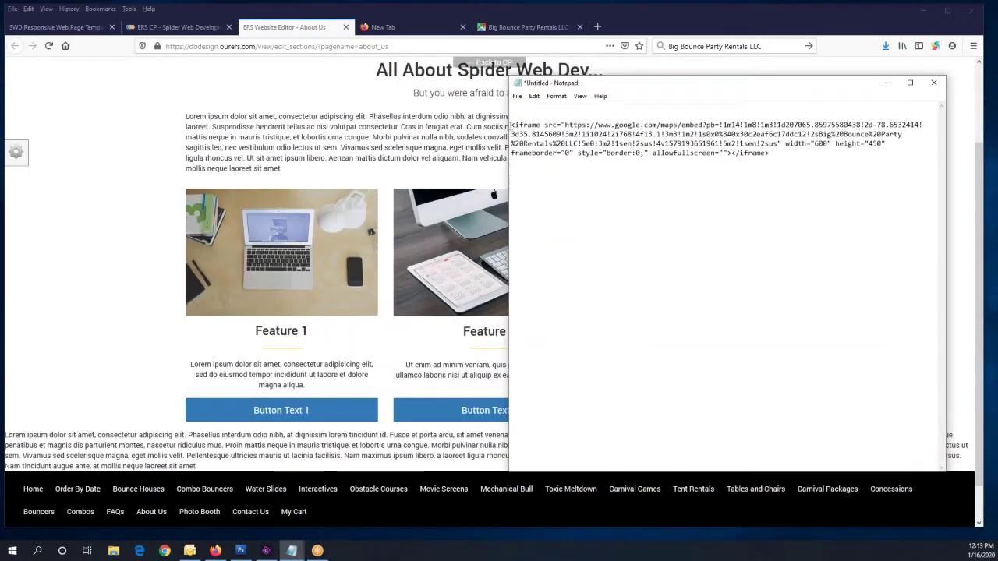
left_click_drag(510, 125, 781, 153)
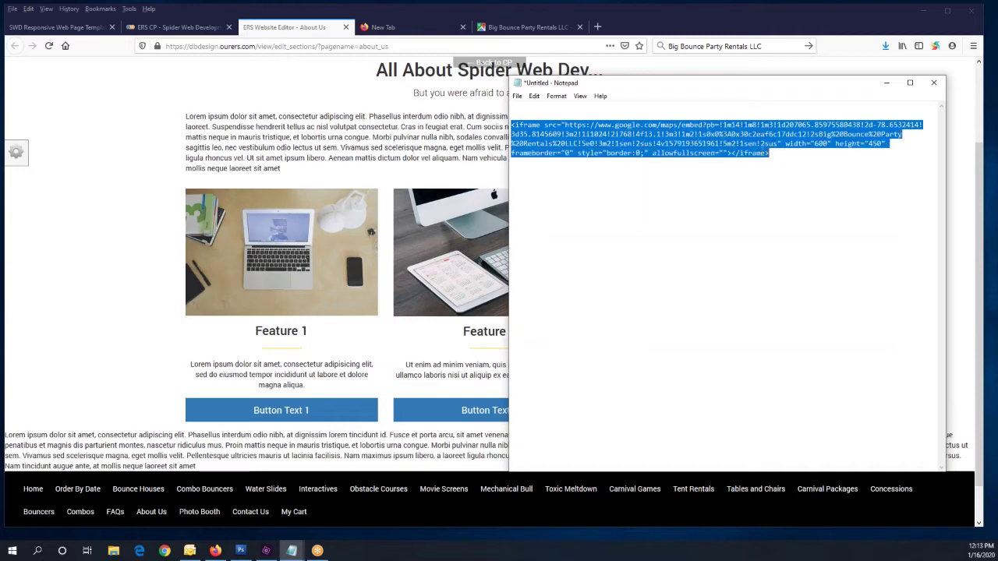
right_click(715, 134)
left_click(727, 173)
left_click(886, 82)
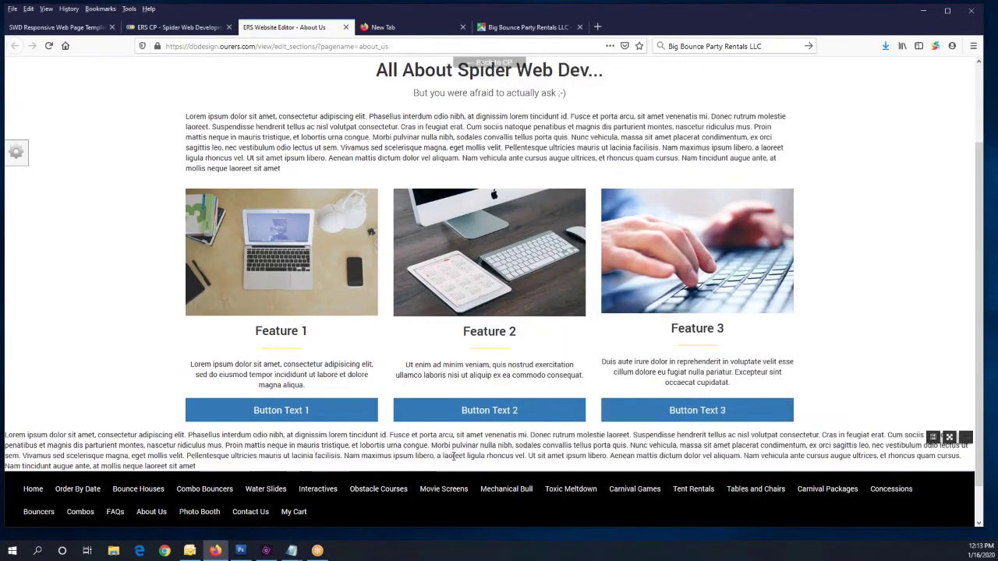
- Open the raw html section's content for editing and replace its placeholder text with the copied iframe code
left_click(936, 437)
left_click_drag(391, 239, 537, 372)
key("ctrl+v")
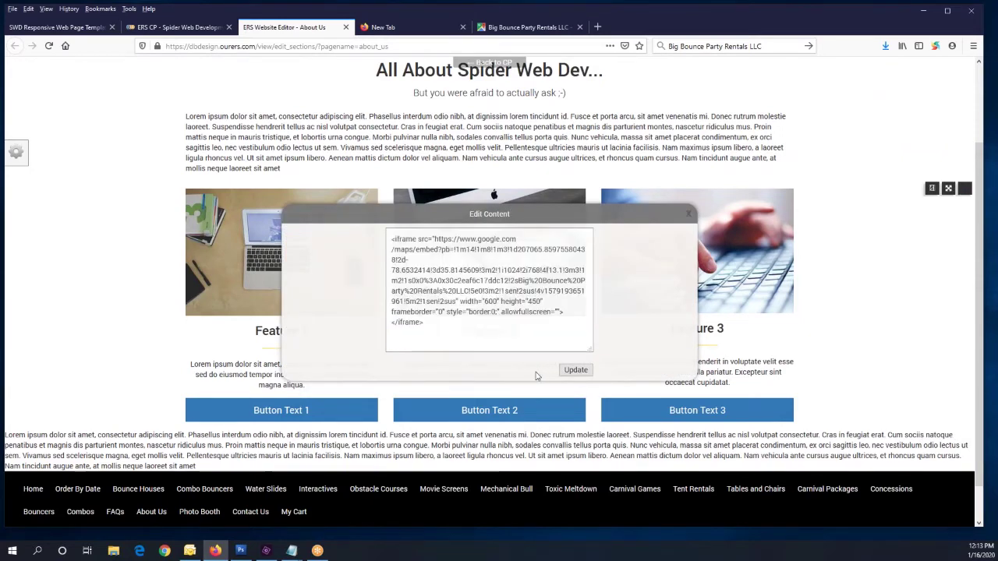
- Enlarge the content box and insert the copied opening tag <div style="text-align:center;"> on its own line above the iframe code
left_click_drag(590, 349, 797, 408)
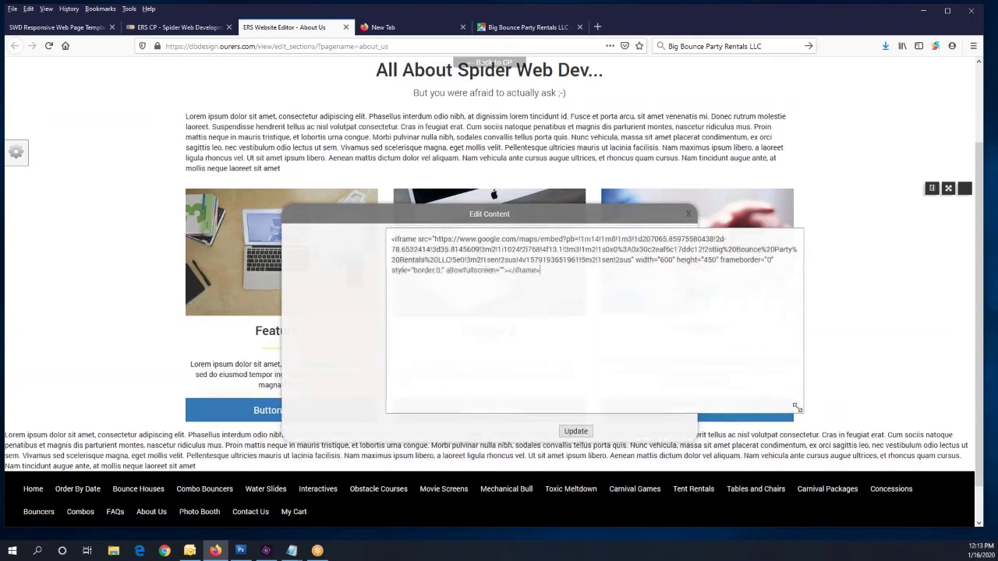
left_click(392, 240)
key("Return")
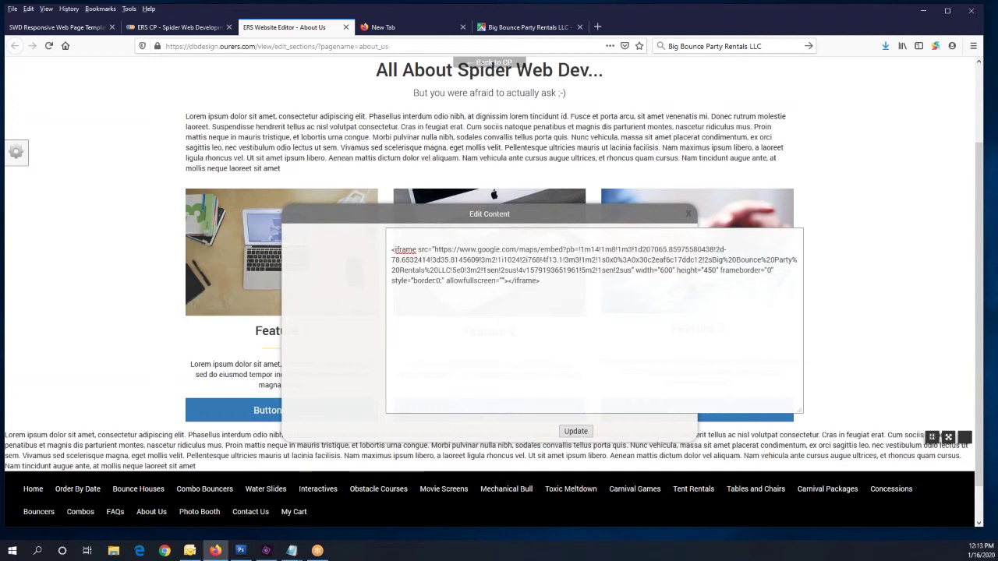
left_click(291, 551)
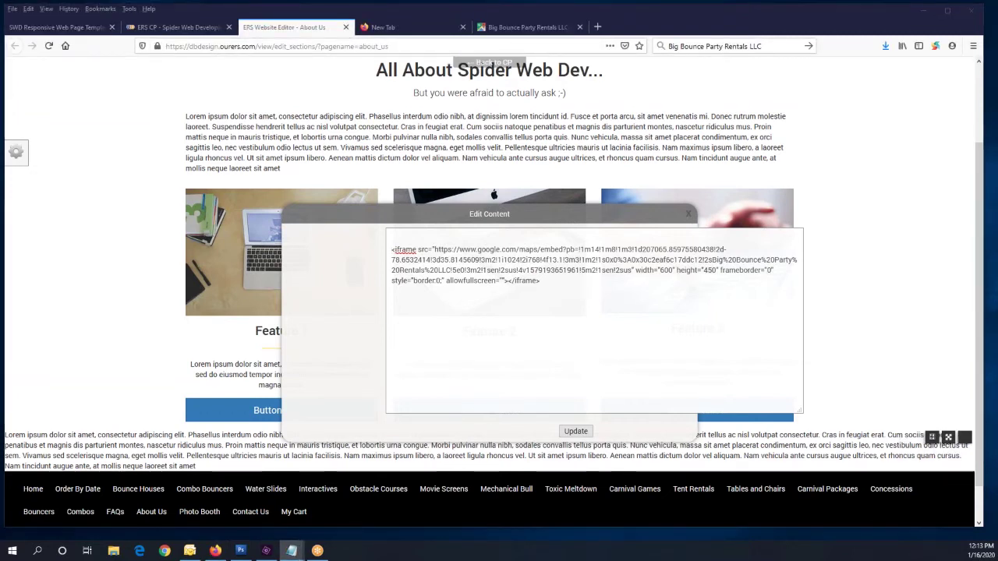
left_click(392, 243)
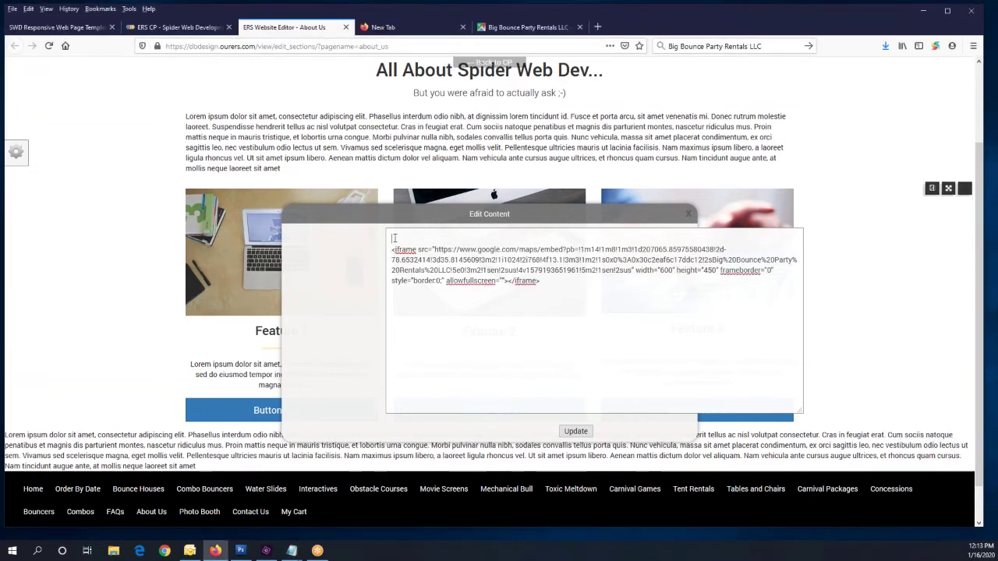
right_click(396, 240)
left_click(434, 284)
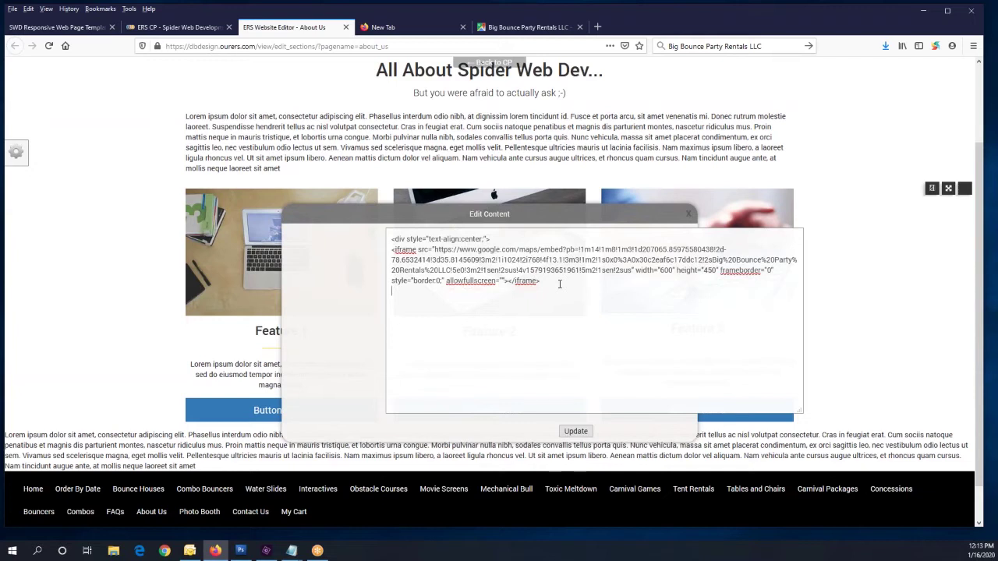
- Close the centering div with </div> below the iframe and add a blank line between the opening div tag and the iframe
type("</")
left_click(392, 249)
key("Return")
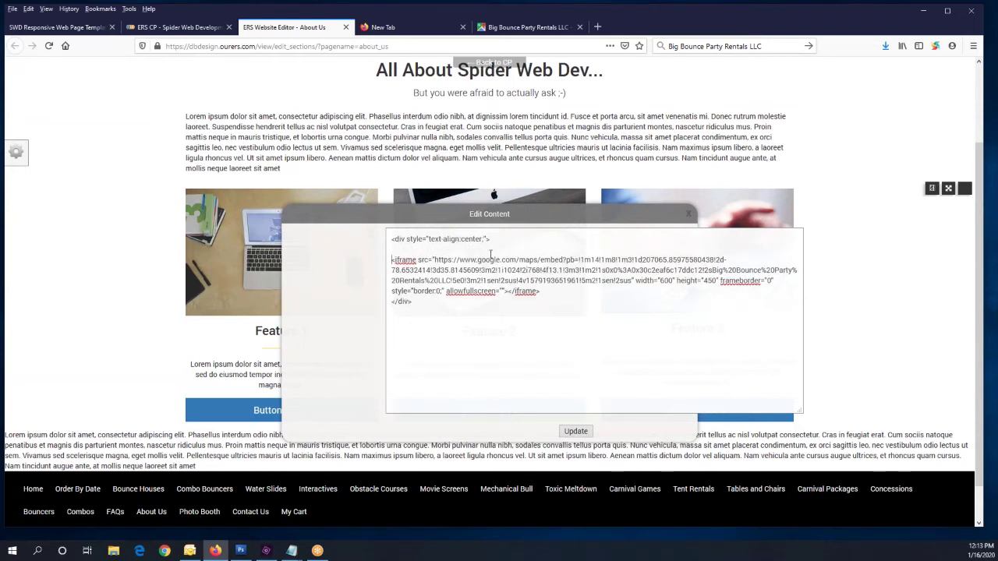
- Set the iframe's width to 1175 and height to 500, and update the raw html section
double_click(662, 281)
type("1170")
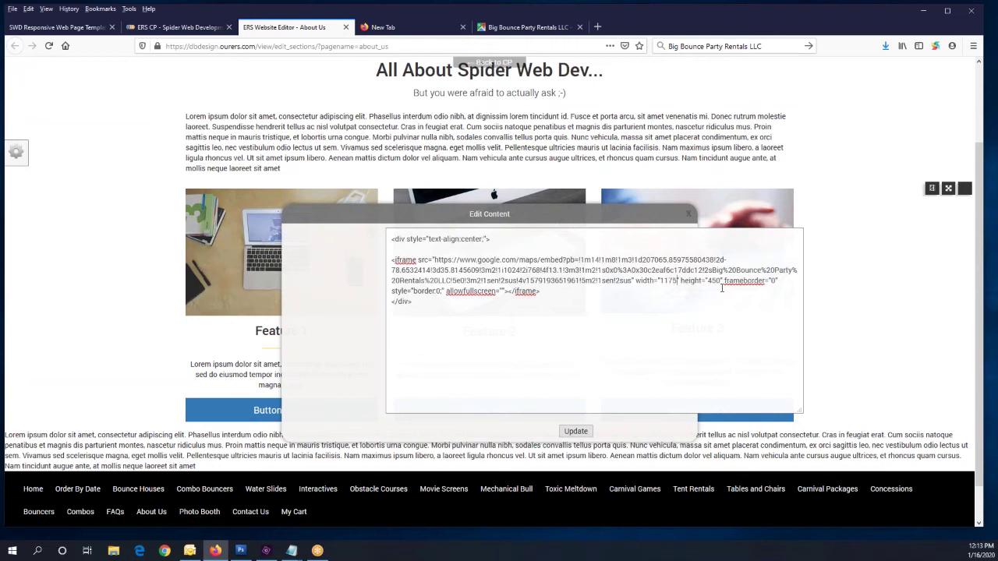
double_click(713, 282)
type("500")
left_click(577, 431)
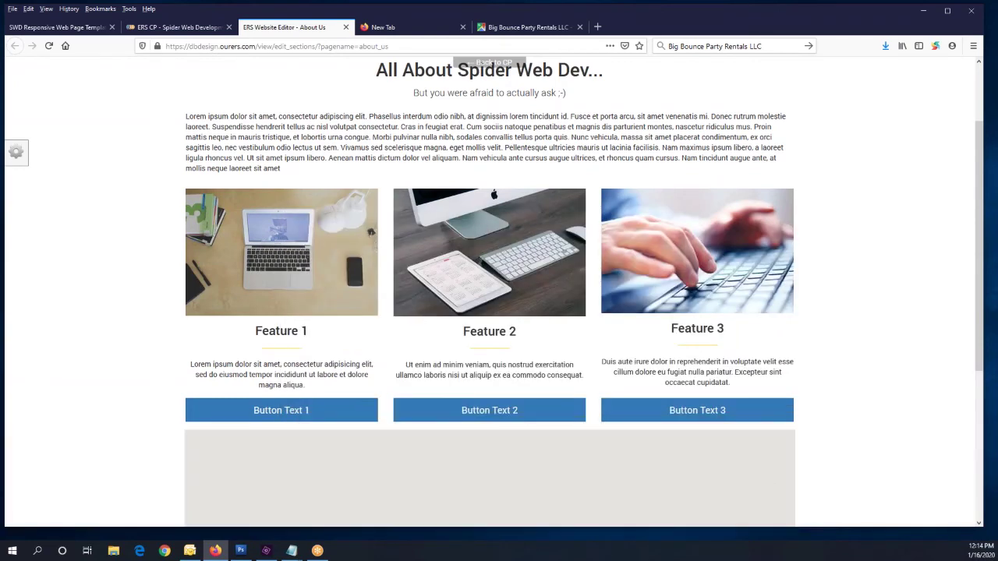
- Check the embedded Big Bounce map below the feature columns and save the About Us page
scroll(815, 401, "down", 3)
scroll(828, 380, "down", 3)
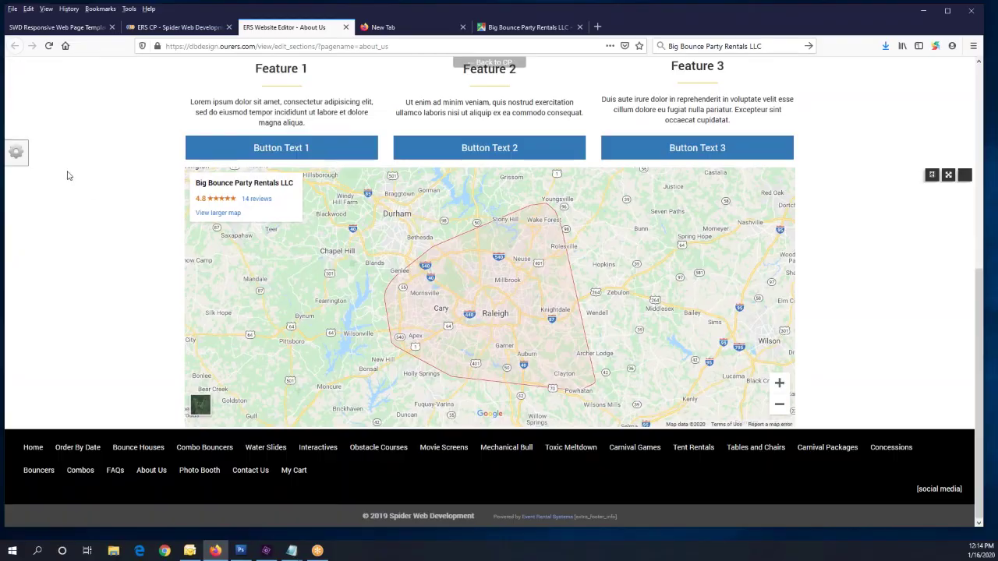
left_click(16, 152)
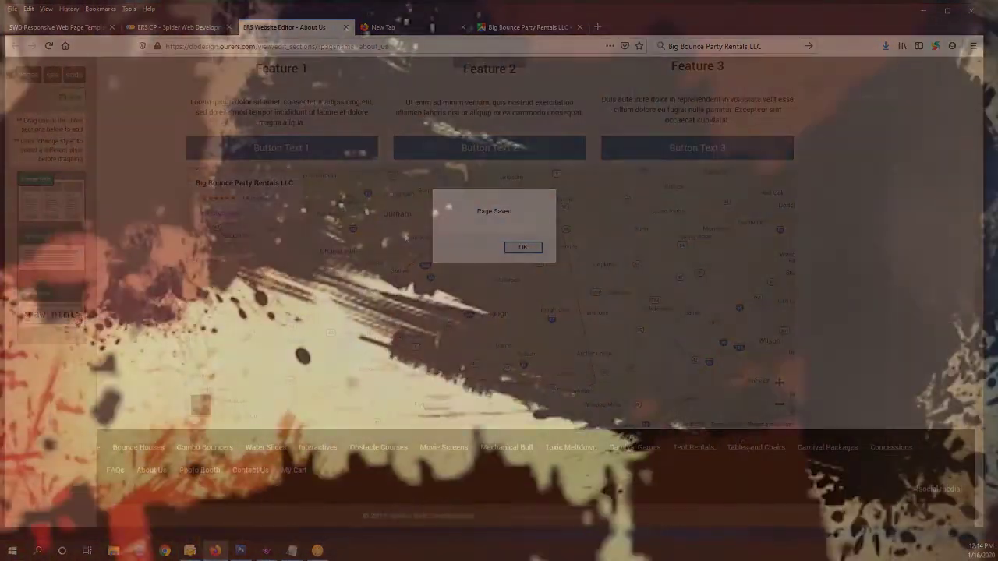